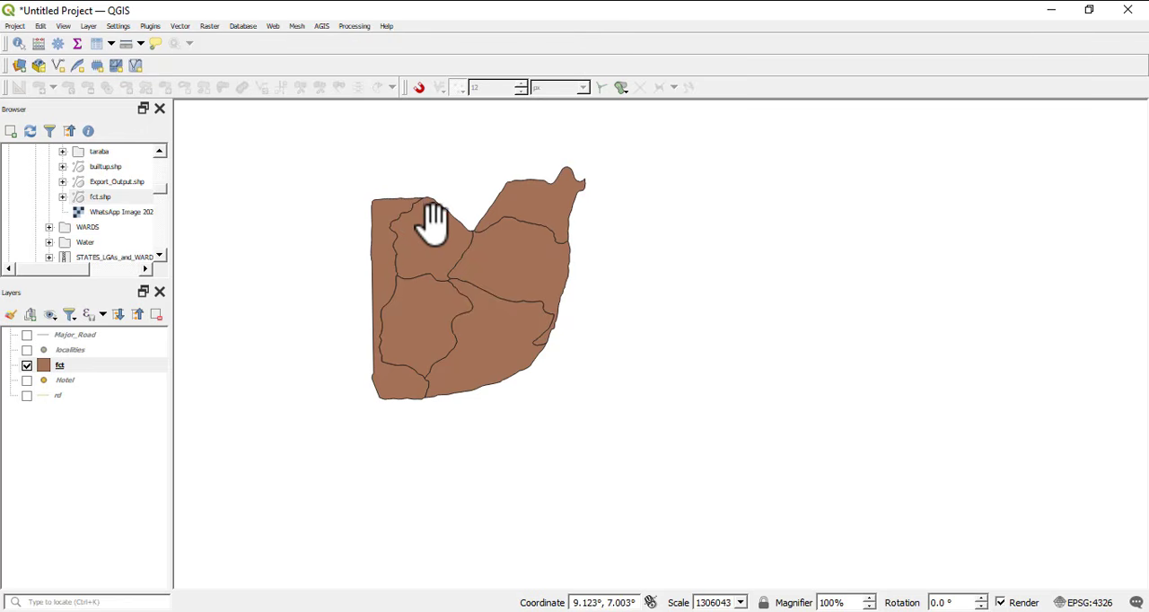
Turn on single labels for the fct layer, using the NAME_2 field as the label value
{"action": "scroll", "coordinate": [426, 243], "scroll_direction": "up", "scroll_amount": 1}
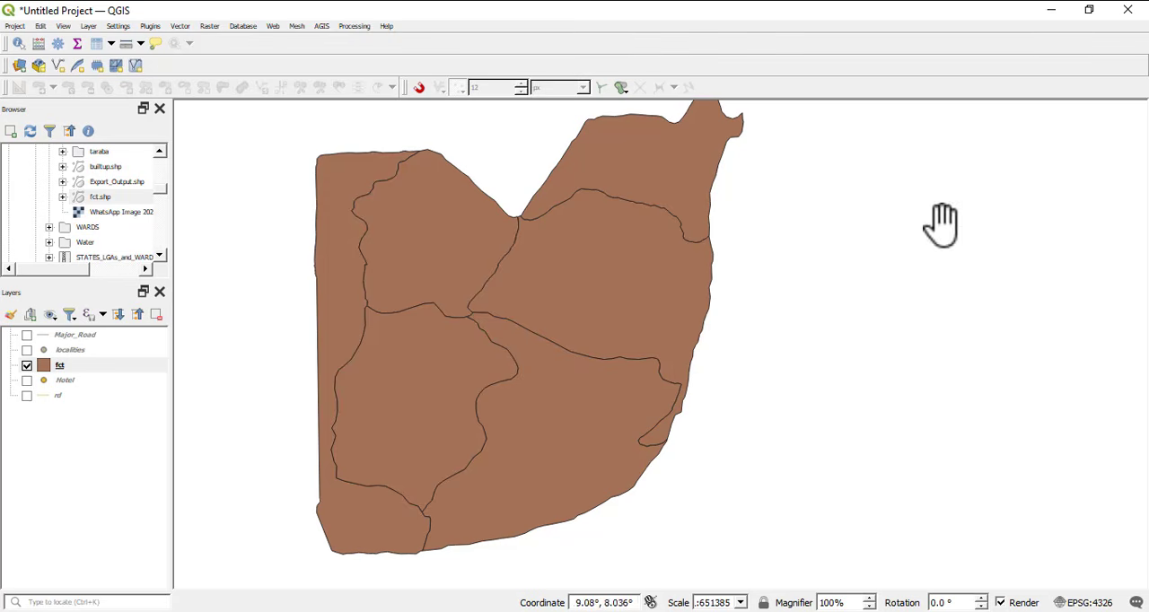
{"action": "right_click", "coordinate": [55, 367]}
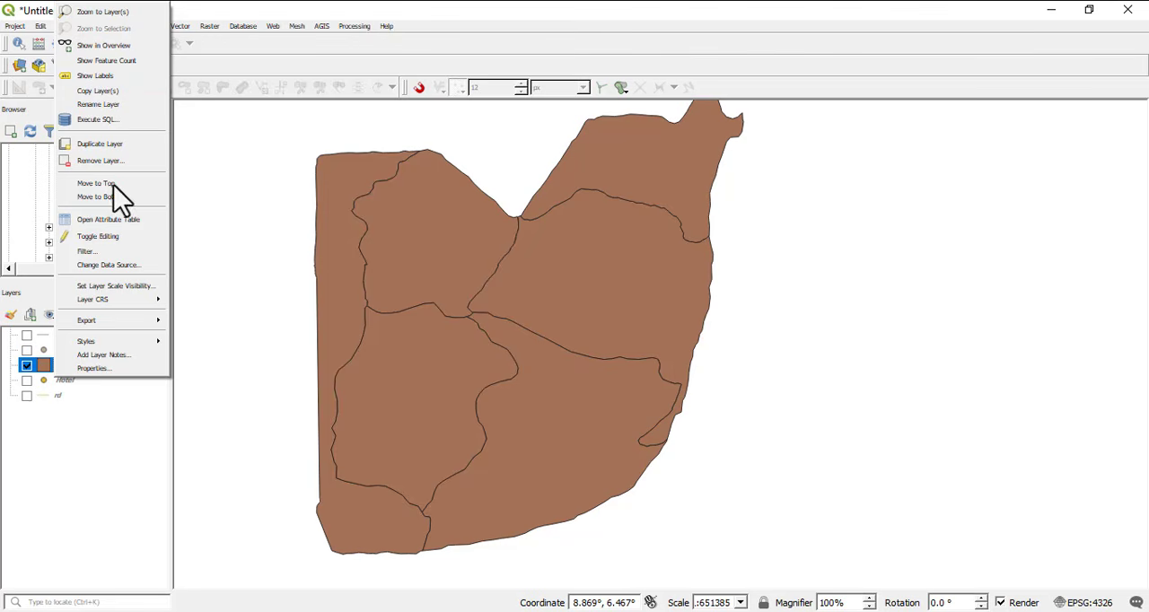
{"action": "left_click", "coordinate": [93, 369]}
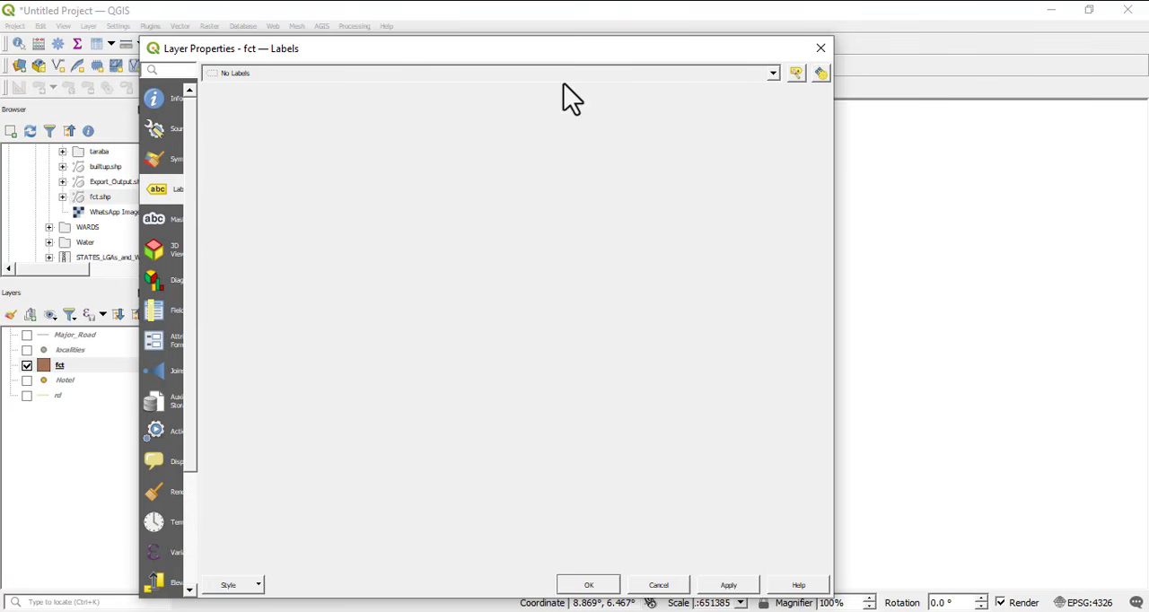
{"action": "left_click", "coordinate": [773, 77]}
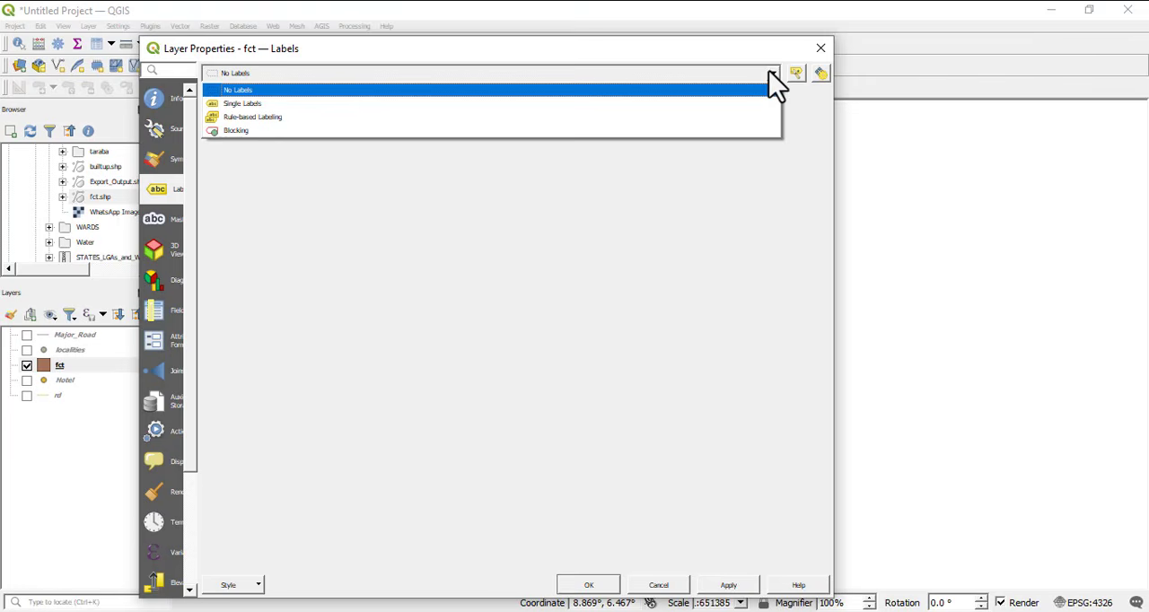
{"action": "left_click", "coordinate": [255, 105]}
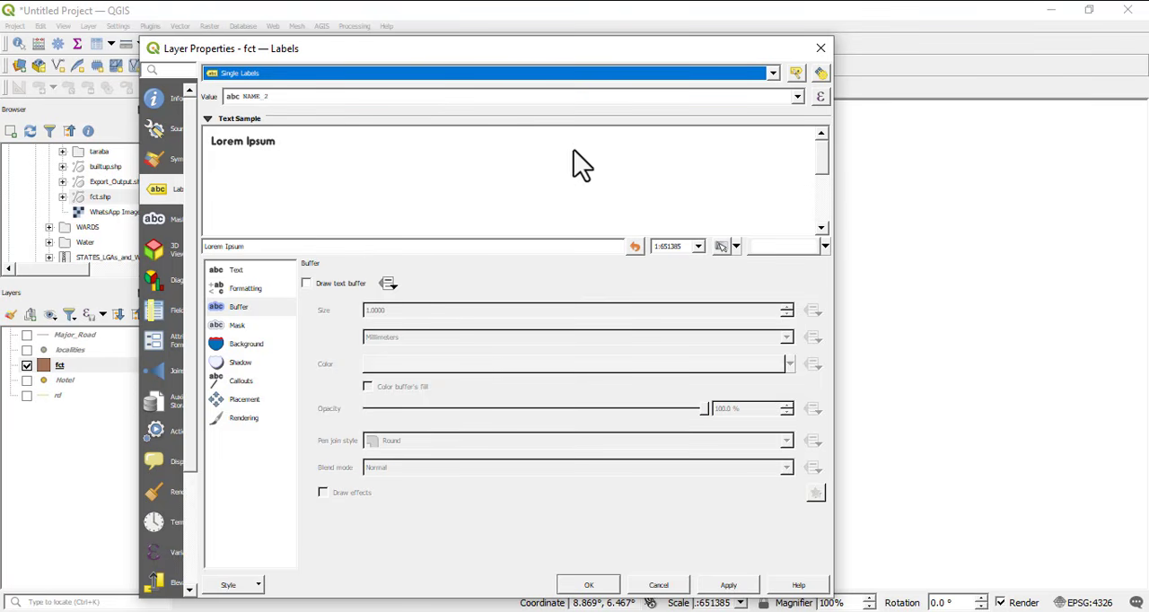
{"action": "left_click", "coordinate": [797, 97]}
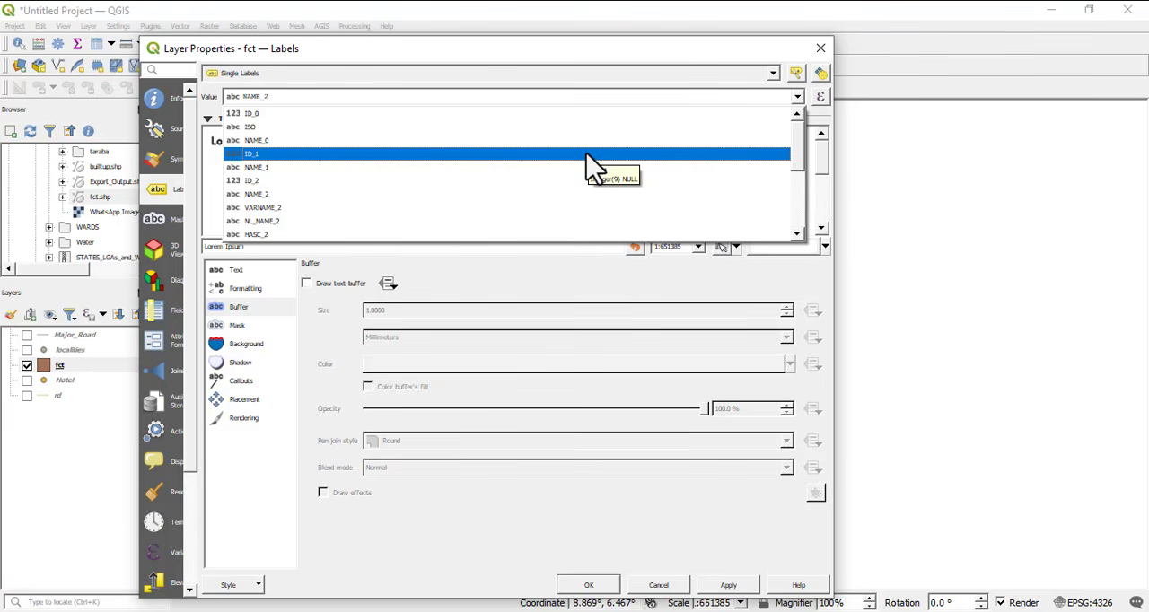
{"action": "left_click", "coordinate": [293, 212]}
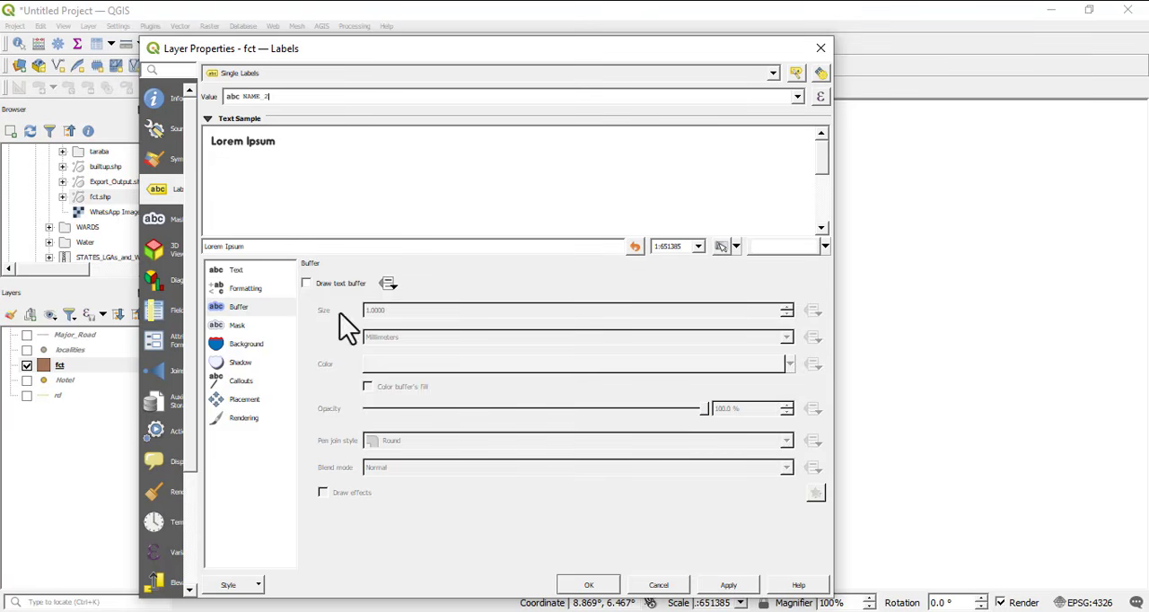
Set the label text font to Nirmala UI
{"action": "left_click", "coordinate": [238, 270]}
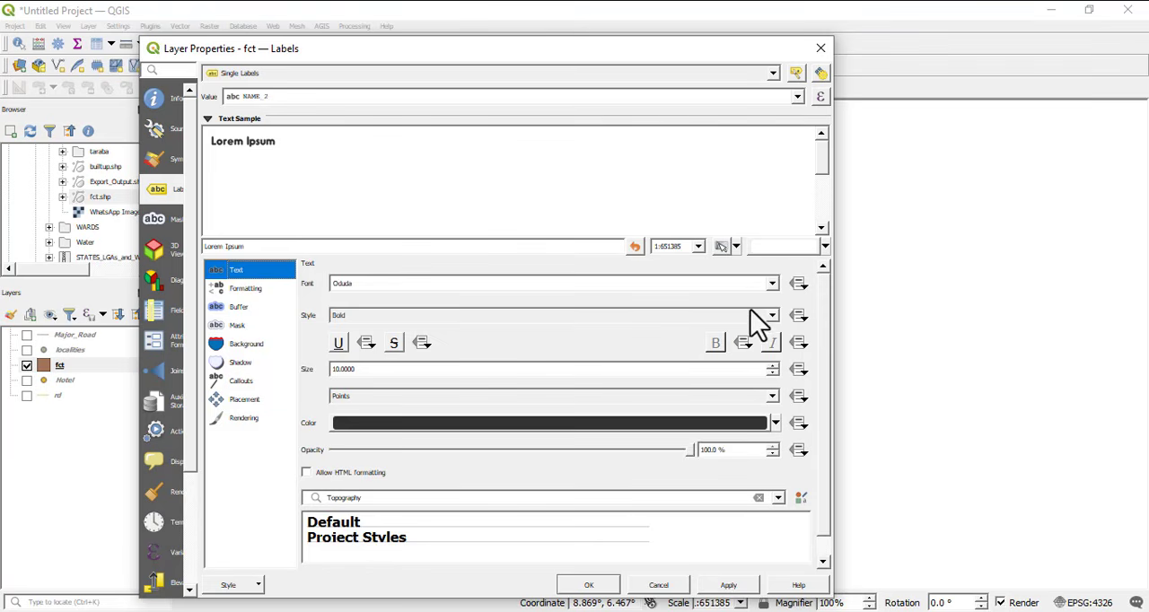
{"action": "left_click", "coordinate": [771, 285]}
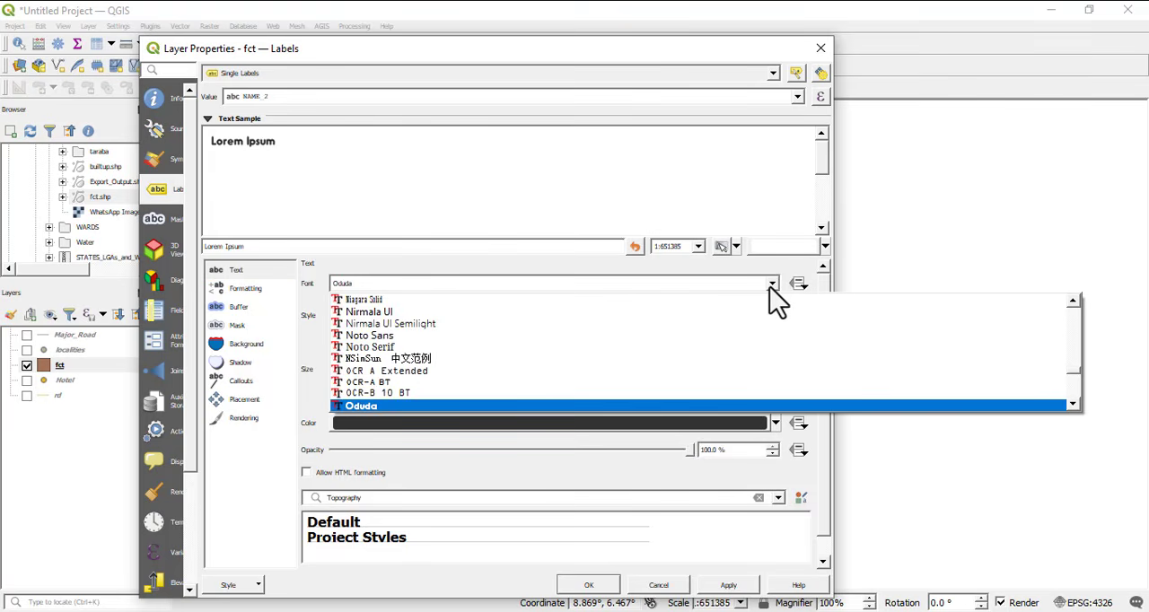
{"action": "left_click", "coordinate": [370, 312]}
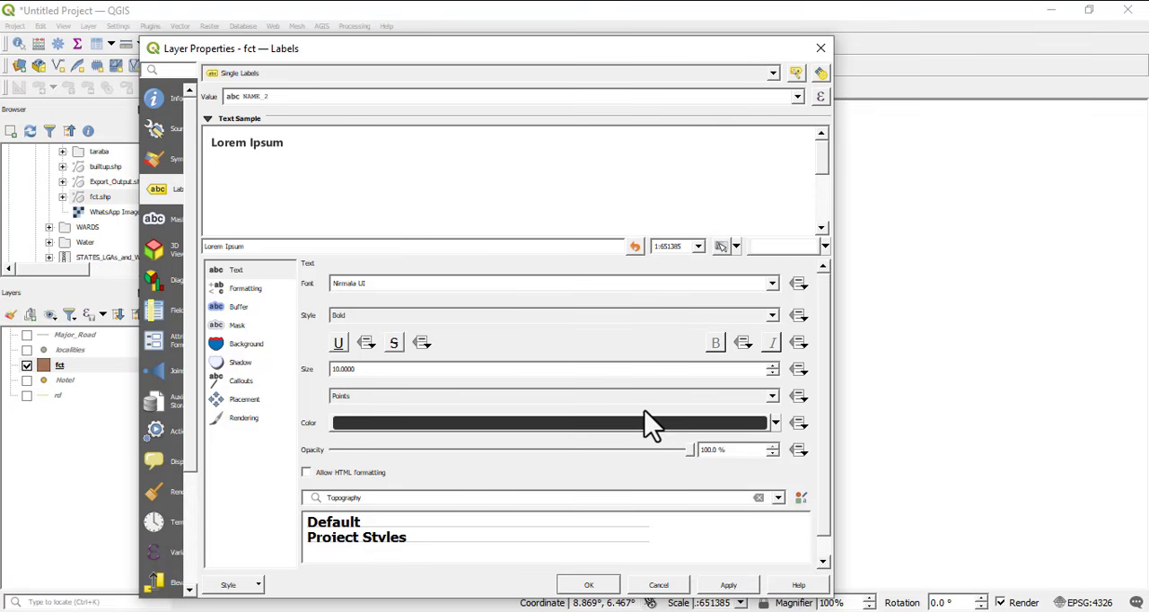
{"action": "left_click", "coordinate": [246, 289]}
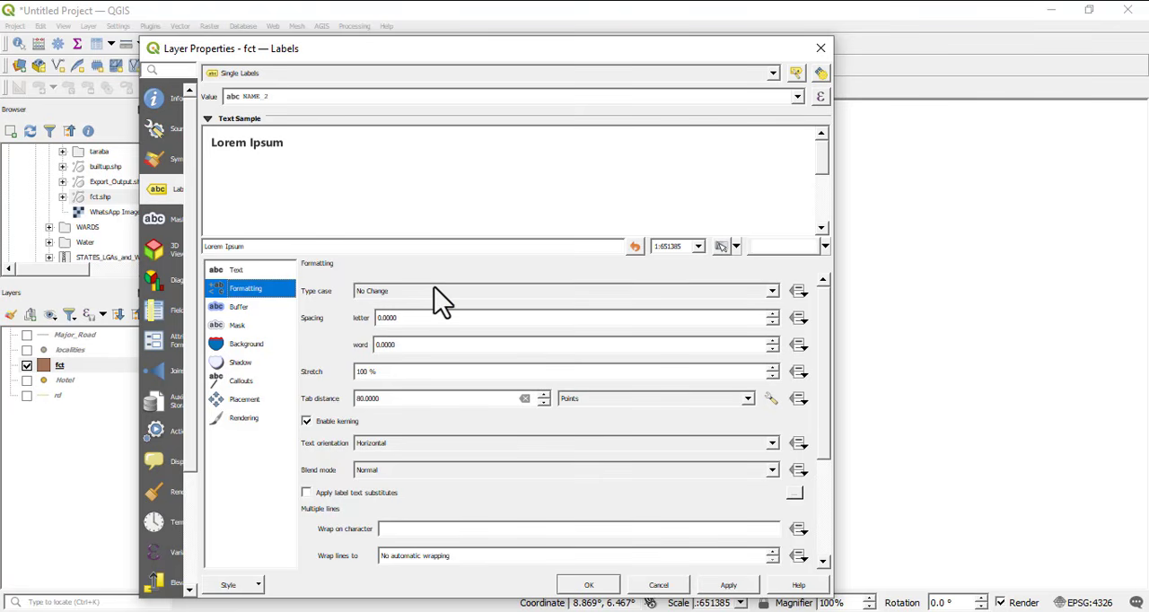
{"action": "left_click", "coordinate": [773, 293]}
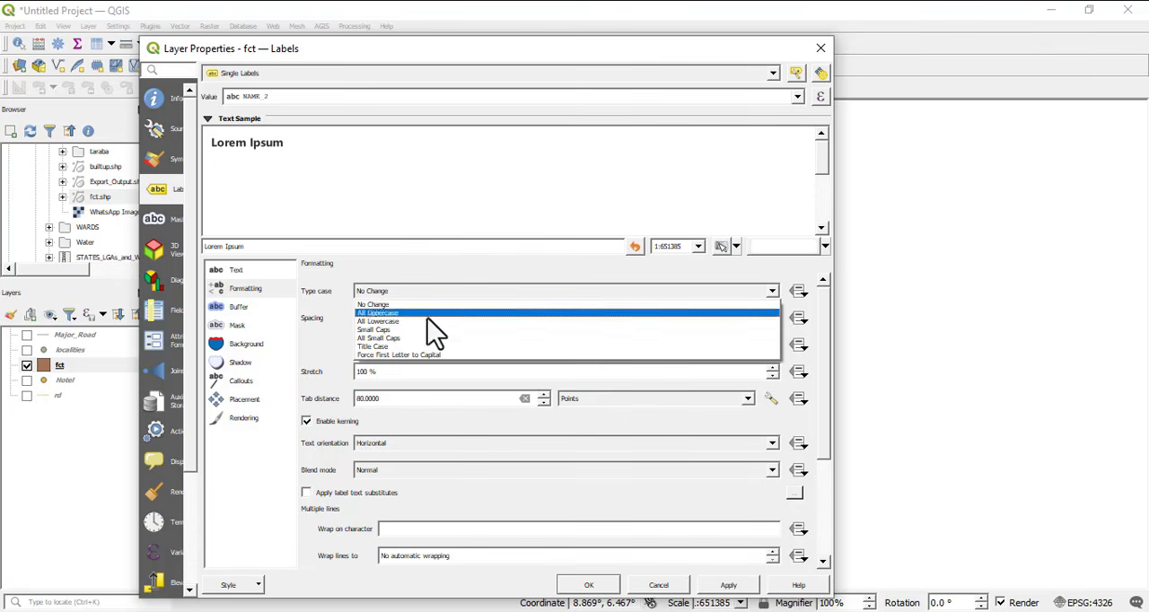
{"action": "left_click", "coordinate": [409, 262]}
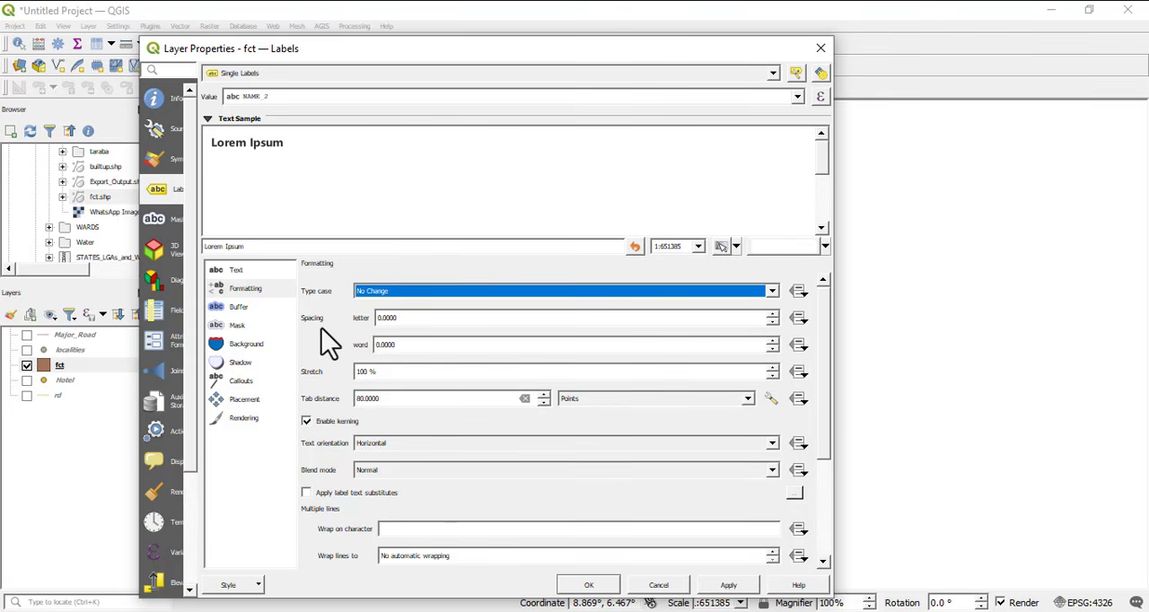
Enable the text buffer around the fct labels, keeping the Round pen join style
{"action": "left_click", "coordinate": [238, 311]}
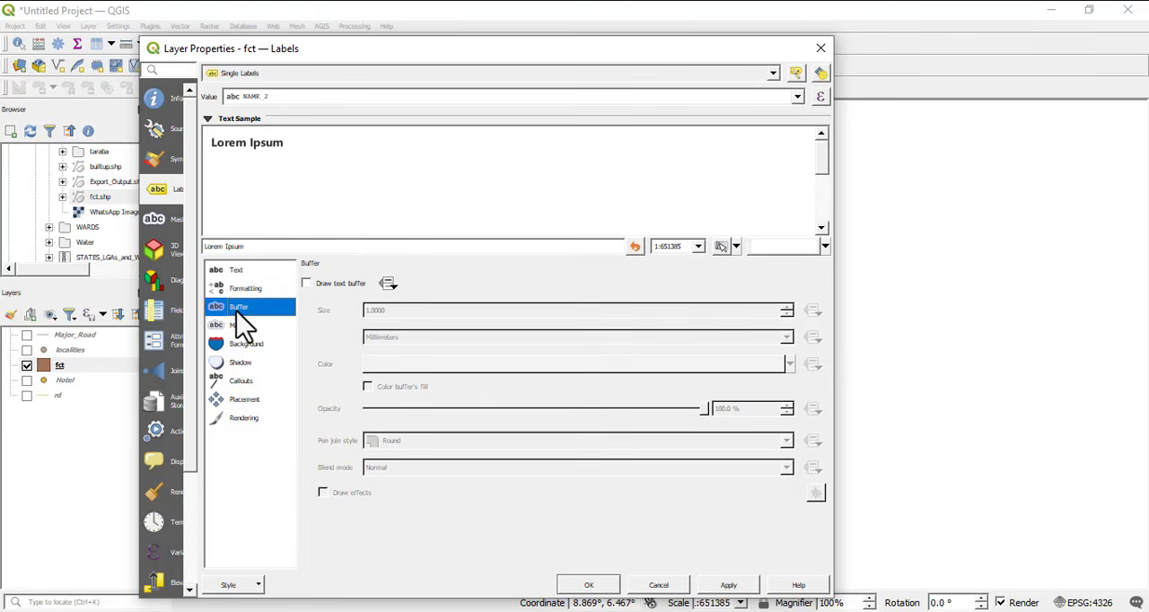
{"action": "left_click", "coordinate": [308, 283]}
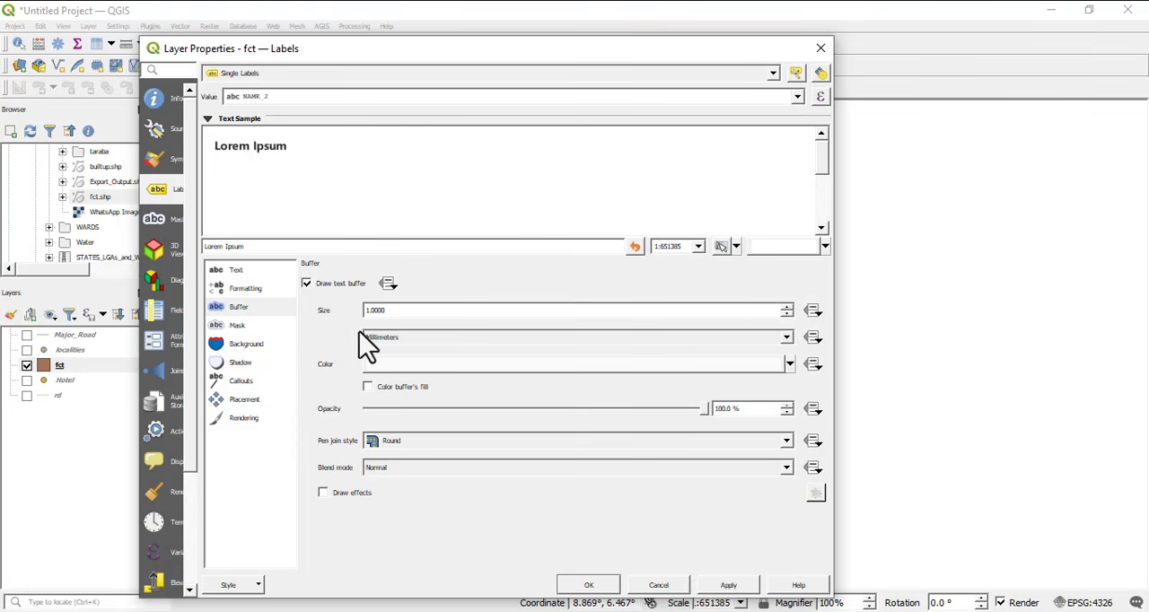
{"action": "left_click", "coordinate": [411, 440]}
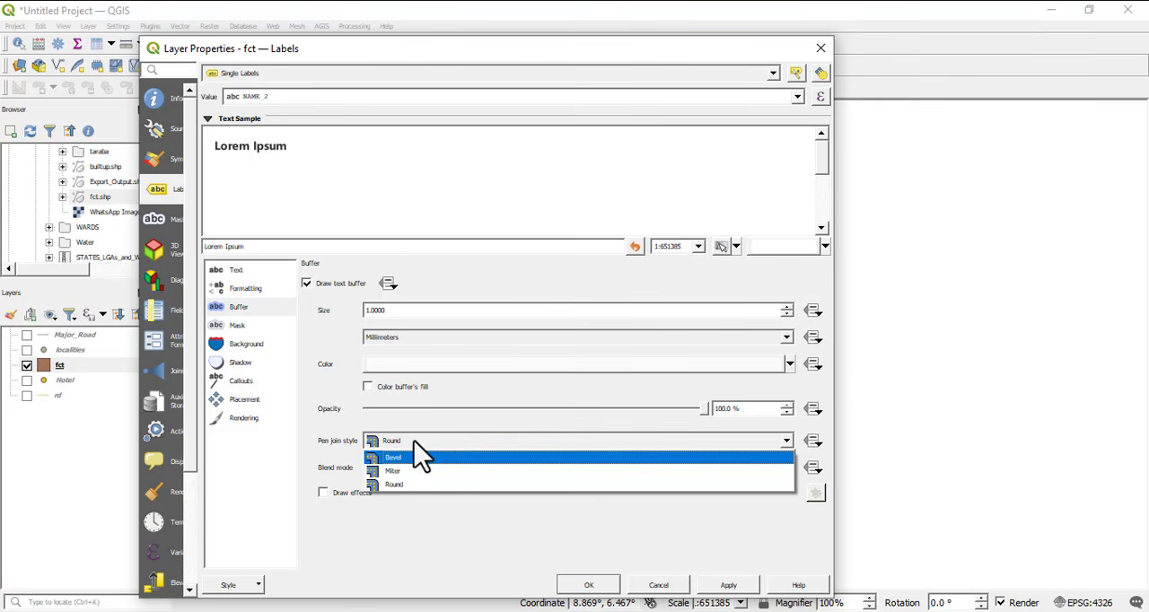
{"action": "left_click", "coordinate": [455, 442]}
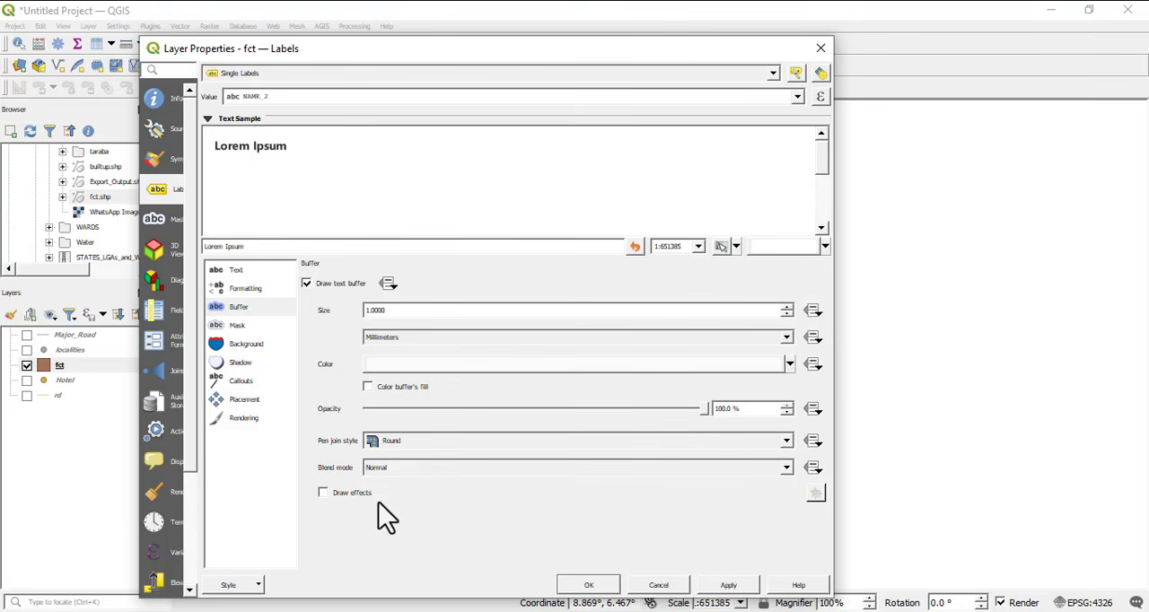
Try the mask and drop shadow effects on the label text, turning each one off again
{"action": "left_click", "coordinate": [236, 325]}
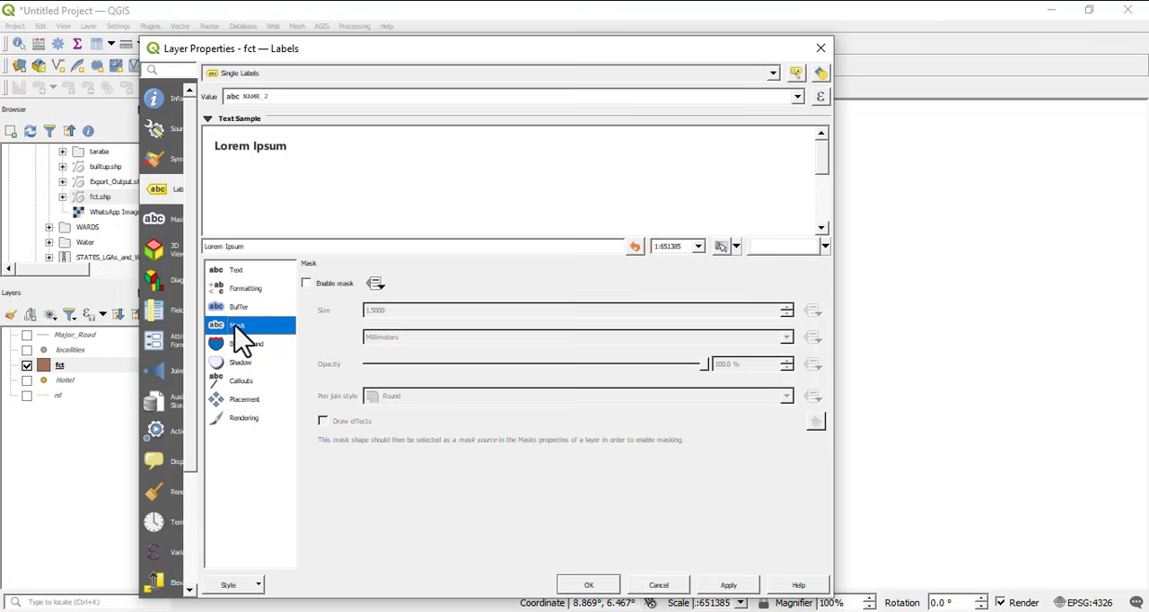
{"action": "left_click", "coordinate": [307, 285]}
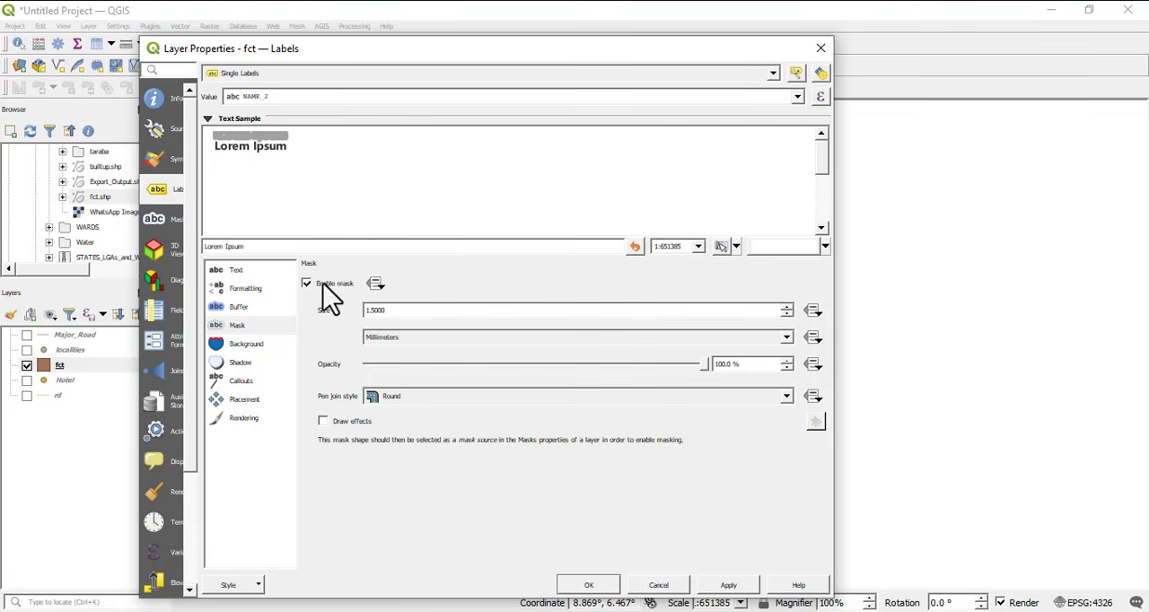
{"action": "left_click", "coordinate": [306, 284]}
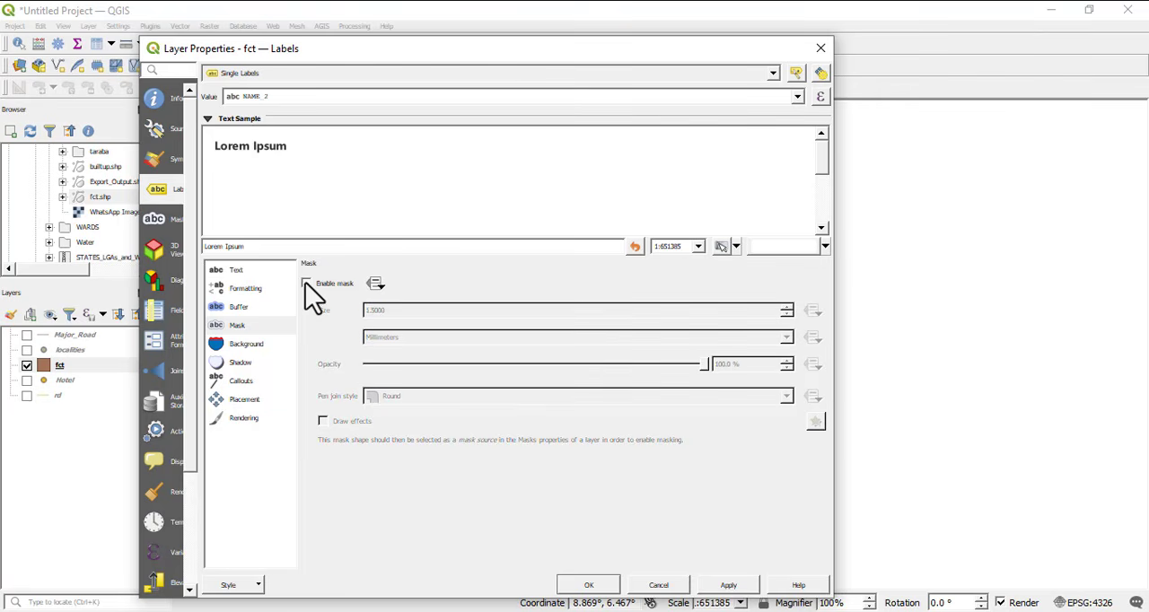
{"action": "left_click", "coordinate": [260, 345]}
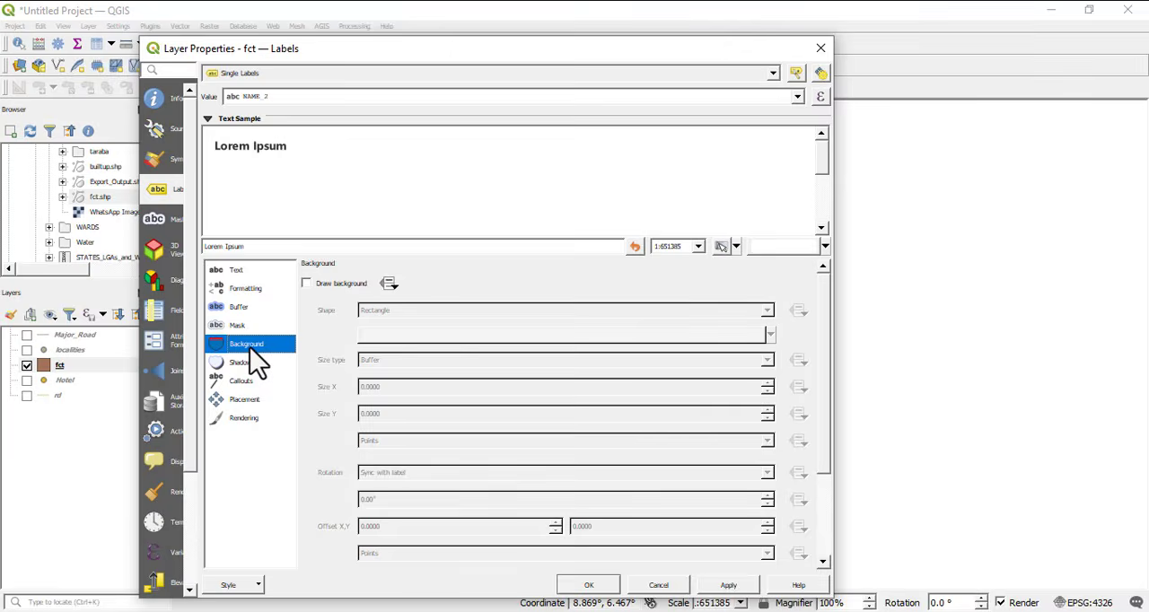
{"action": "left_click", "coordinate": [305, 284]}
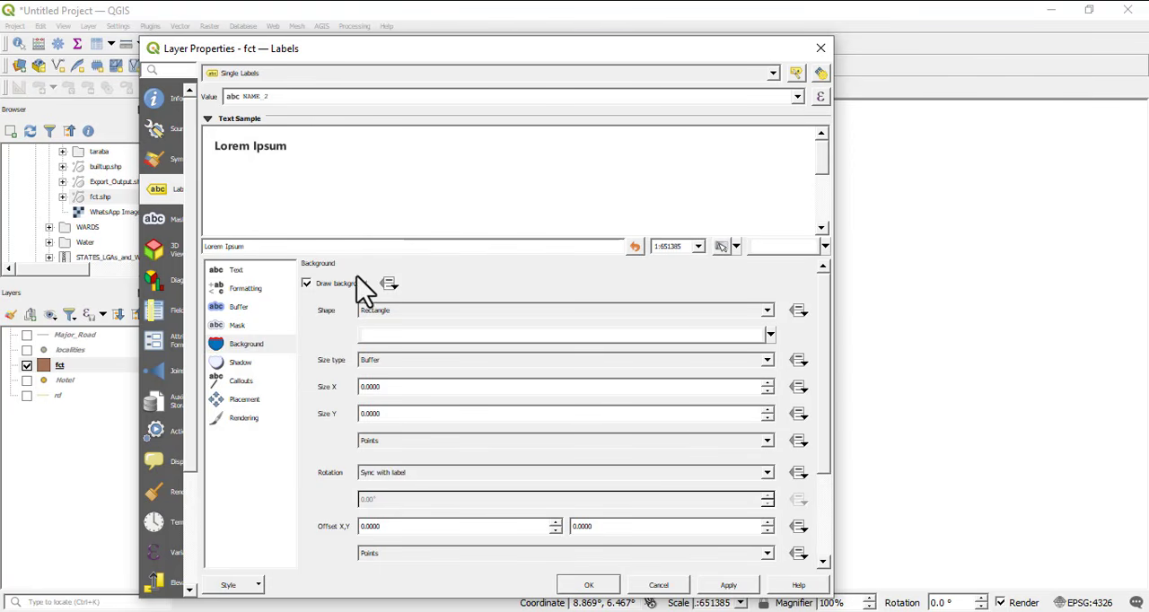
{"action": "left_click", "coordinate": [251, 365]}
{"action": "left_click", "coordinate": [307, 284]}
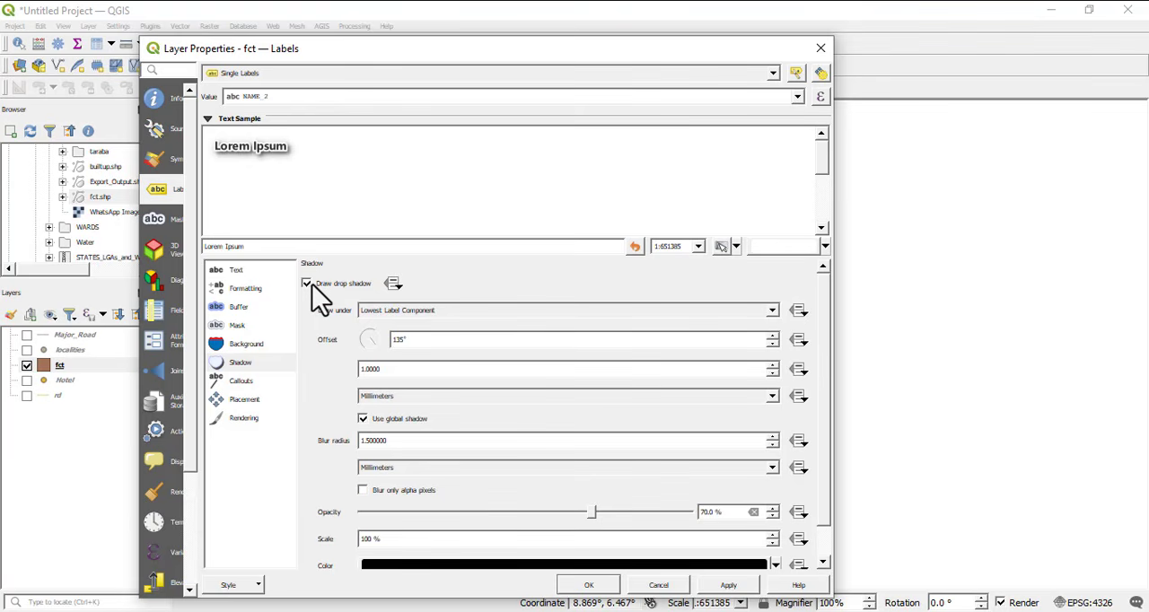
{"action": "left_click", "coordinate": [308, 284]}
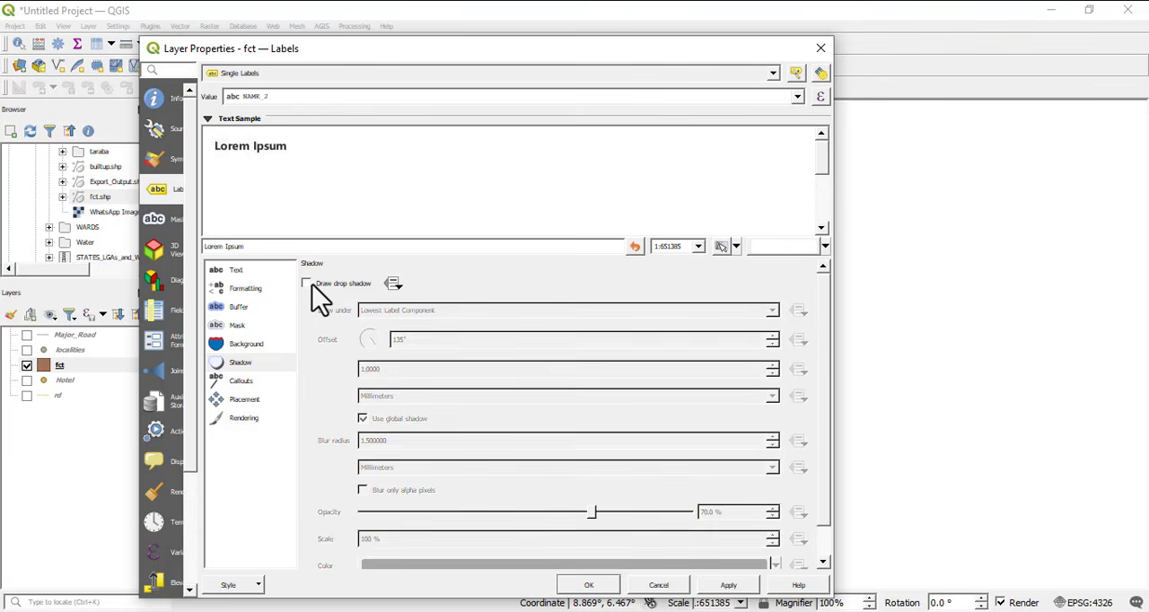
Keep label placement outside polygons disabled and apply the label settings to the fct layer
{"action": "left_click", "coordinate": [244, 401]}
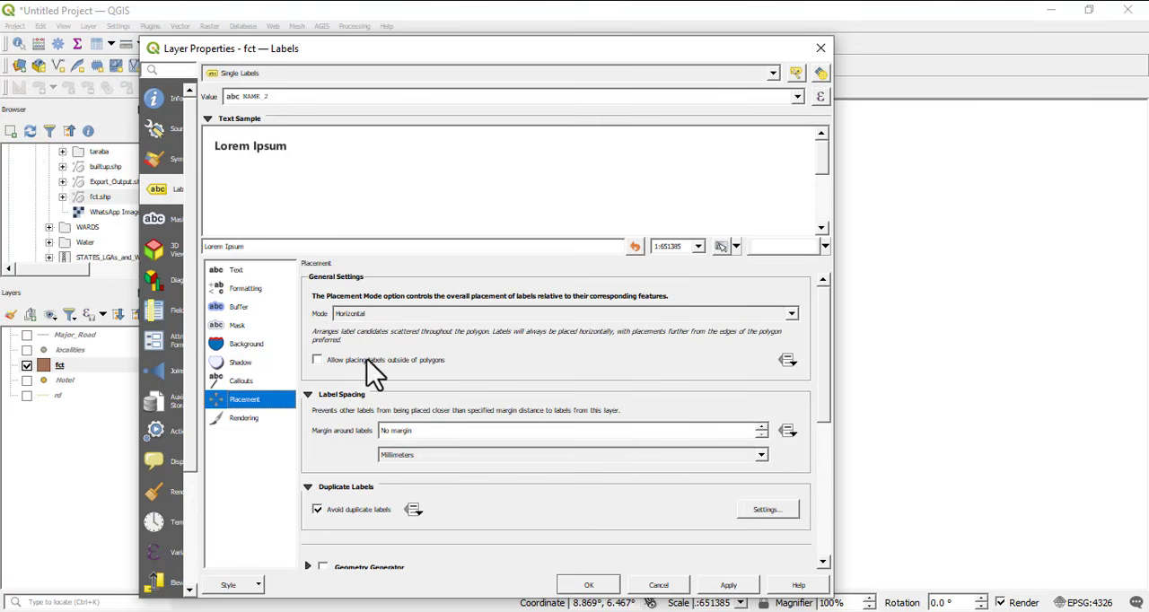
{"action": "left_click", "coordinate": [318, 361]}
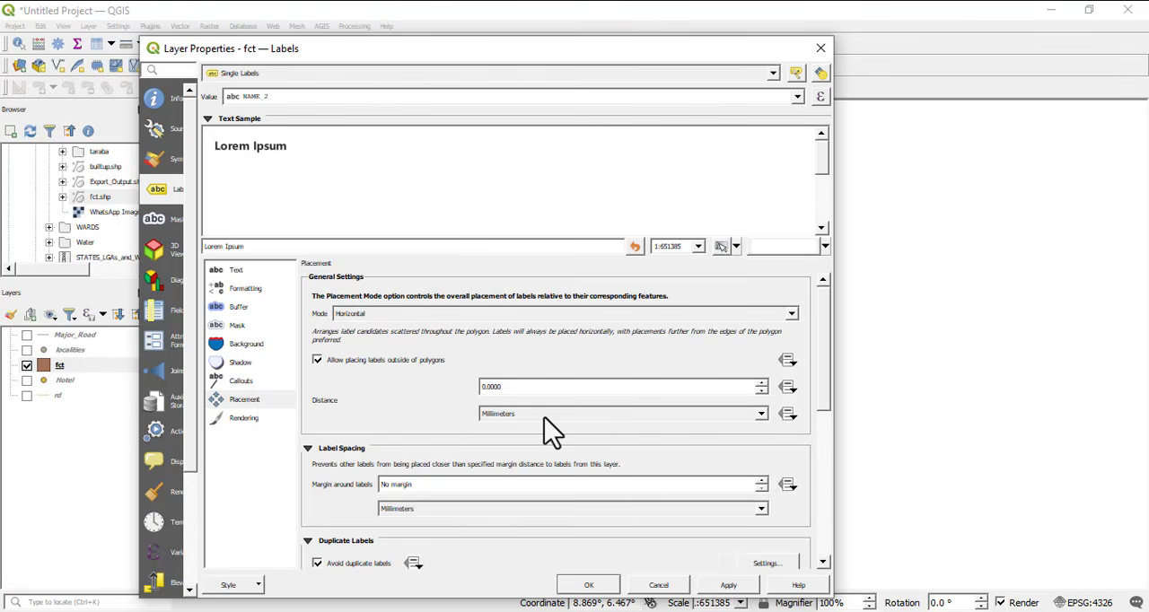
{"action": "left_click", "coordinate": [317, 360]}
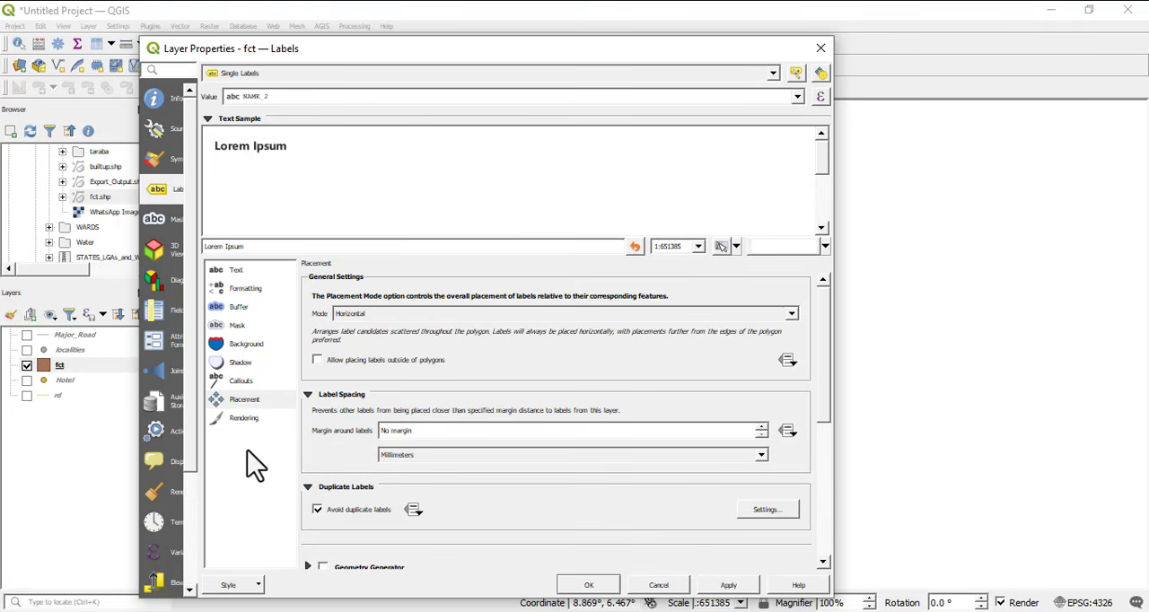
{"action": "left_click", "coordinate": [590, 585]}
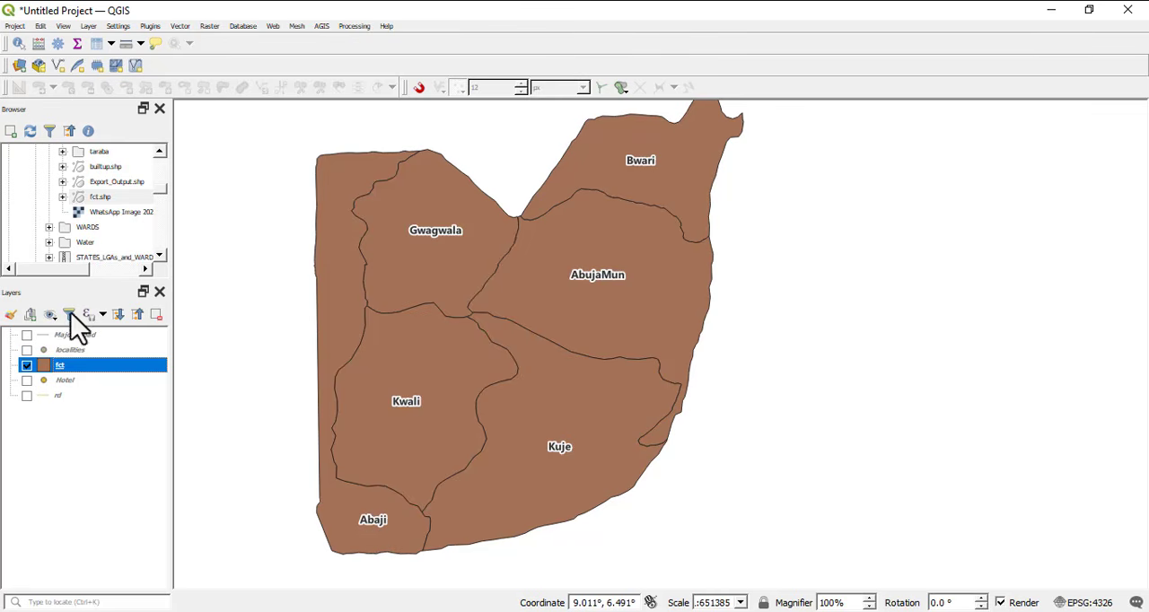
Review the fct layer's label options from text style presets through mask, background, shadow, callouts, placement and rendering, leaving them as they are
{"action": "right_click", "coordinate": [87, 370]}
{"action": "left_click", "coordinate": [124, 370]}
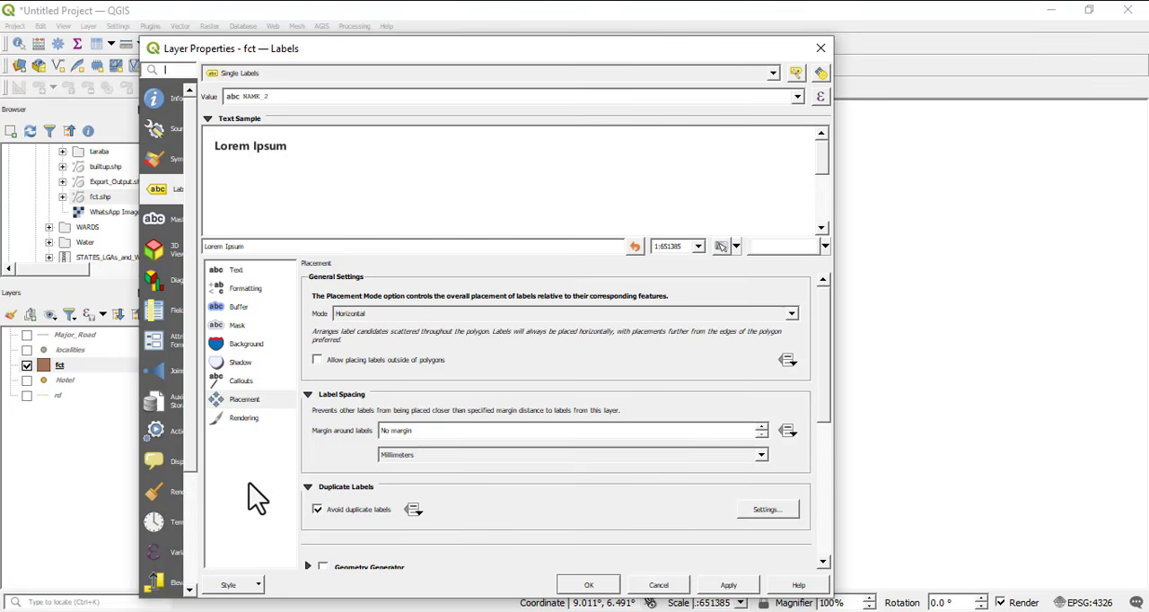
{"action": "left_click", "coordinate": [251, 295]}
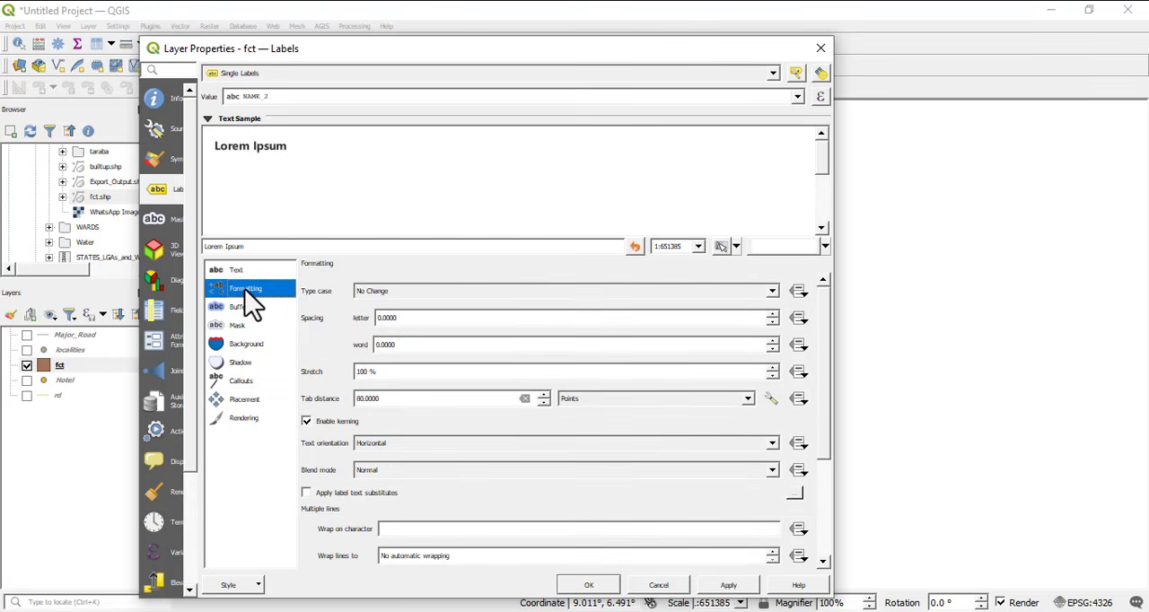
{"action": "left_click", "coordinate": [249, 275]}
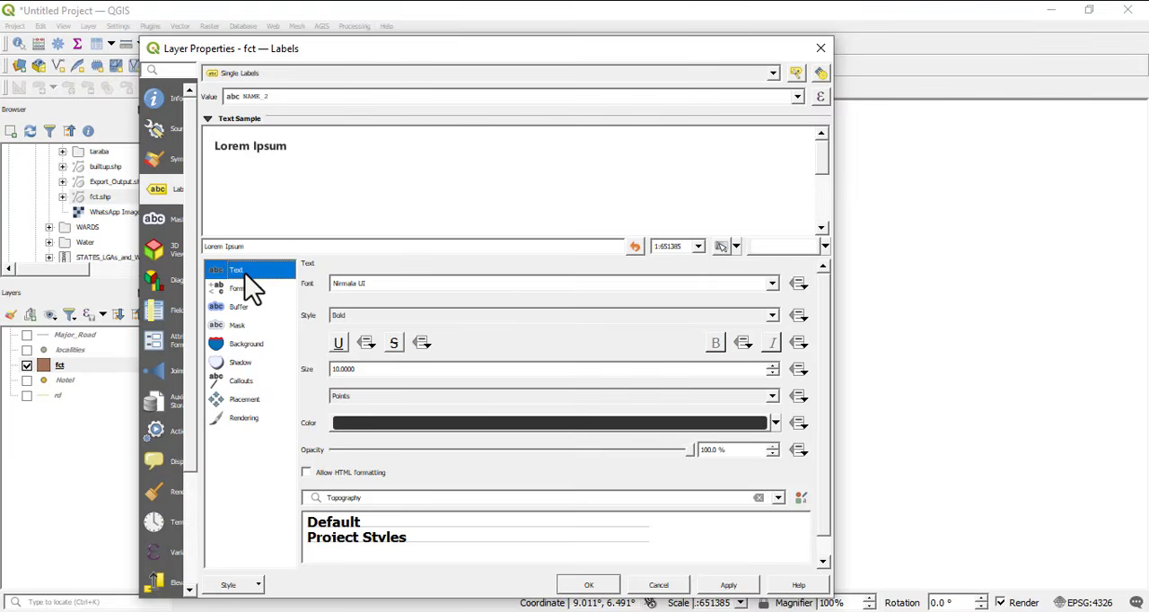
{"action": "left_click", "coordinate": [460, 498]}
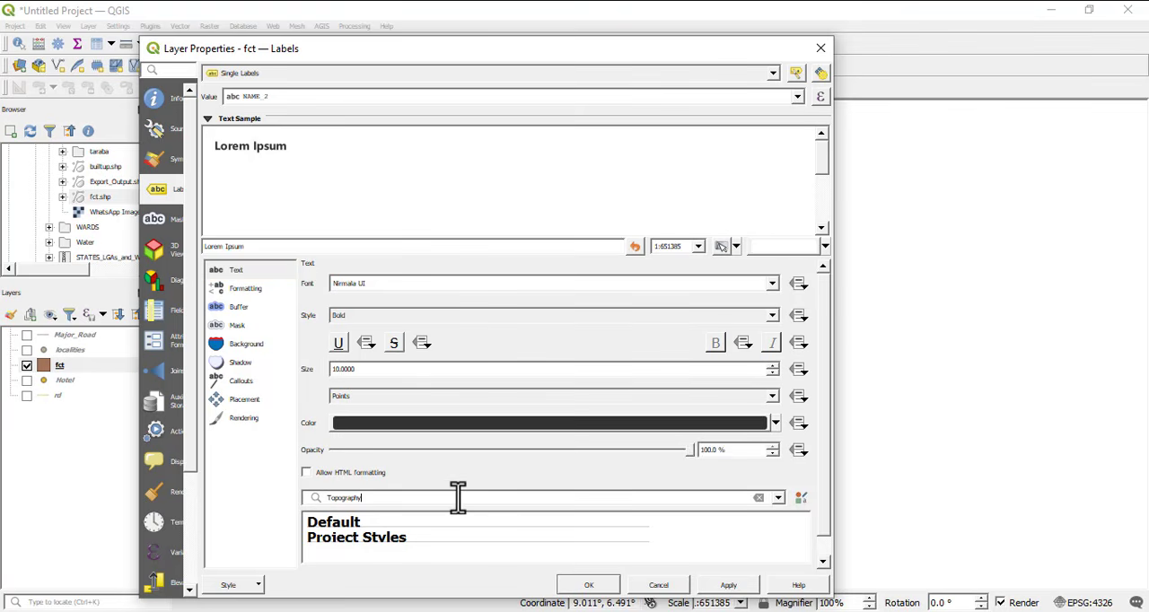
{"action": "left_click", "coordinate": [778, 500]}
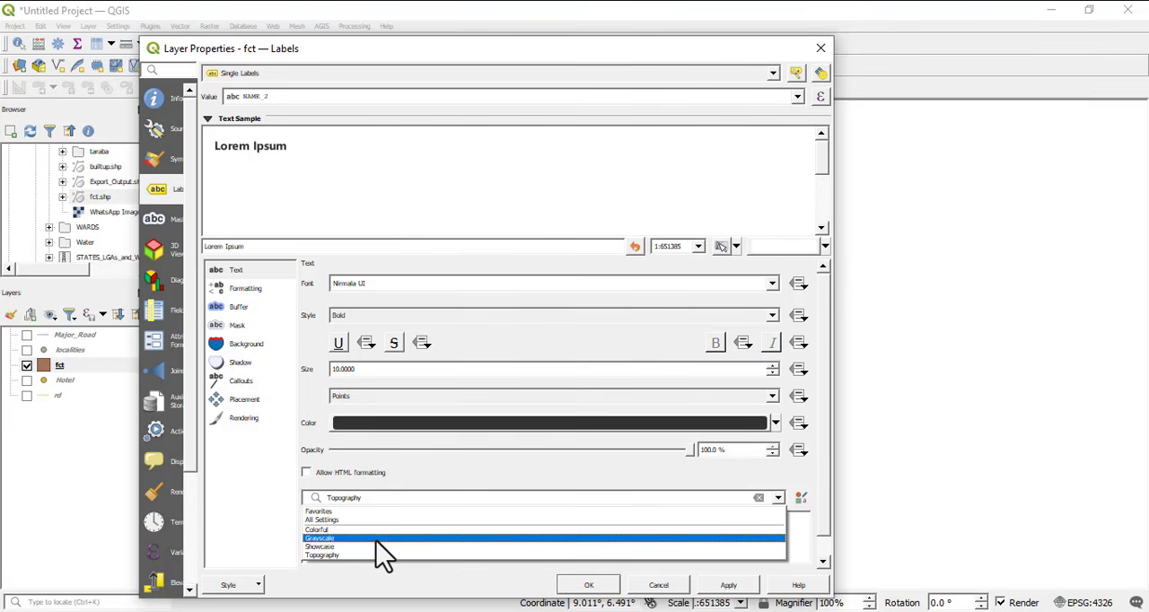
{"action": "left_click", "coordinate": [413, 461]}
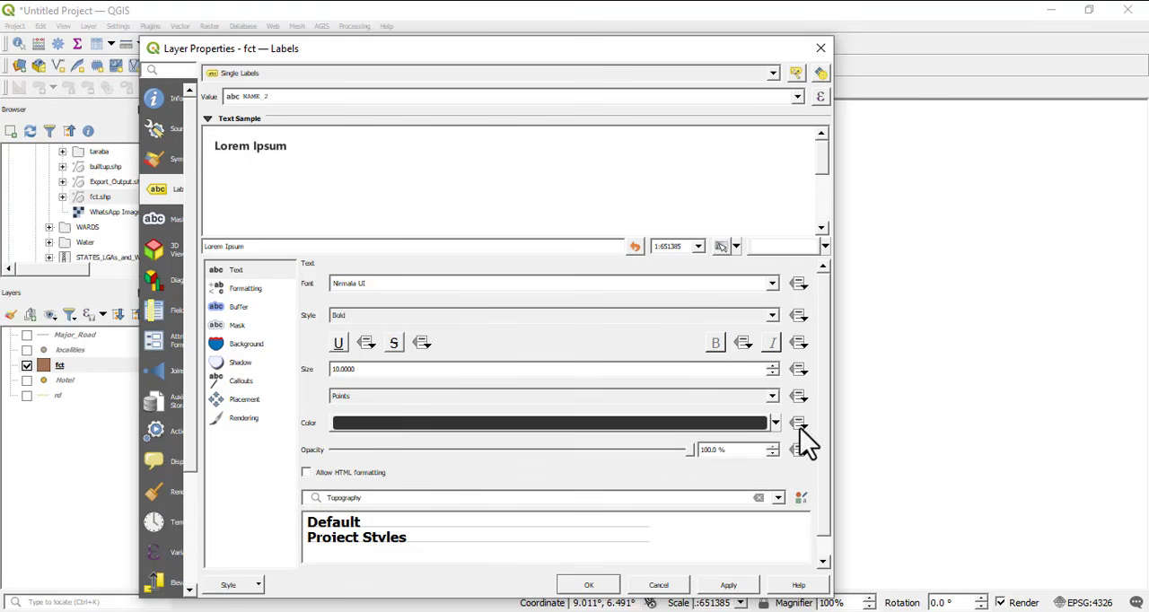
{"action": "scroll", "coordinate": [487, 525], "scroll_direction": "down", "scroll_amount": 1}
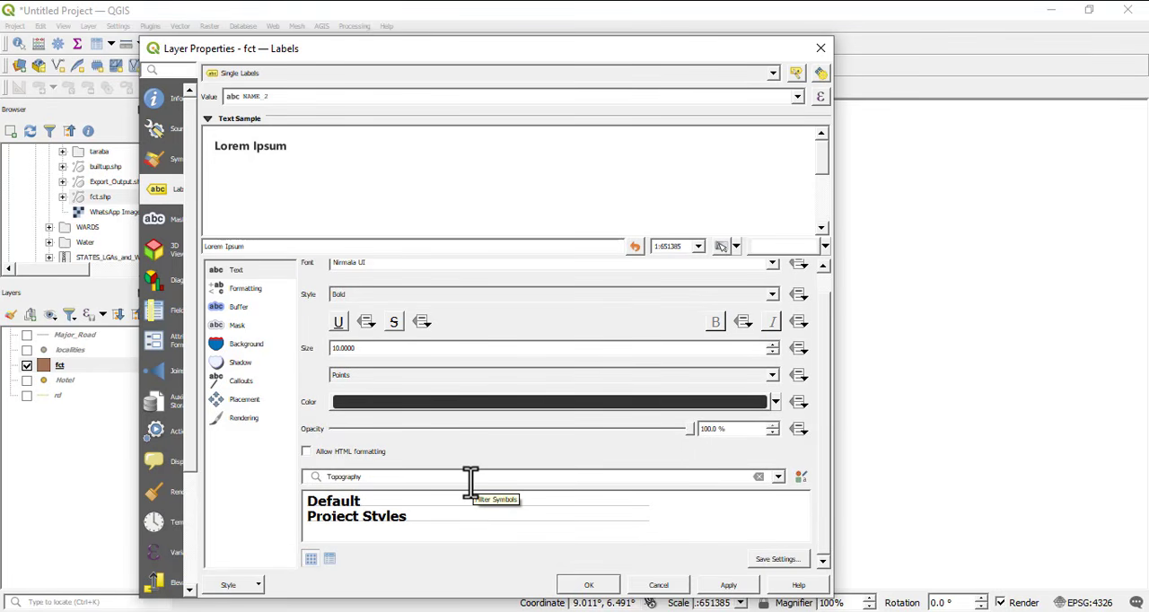
{"action": "left_click", "coordinate": [237, 327]}
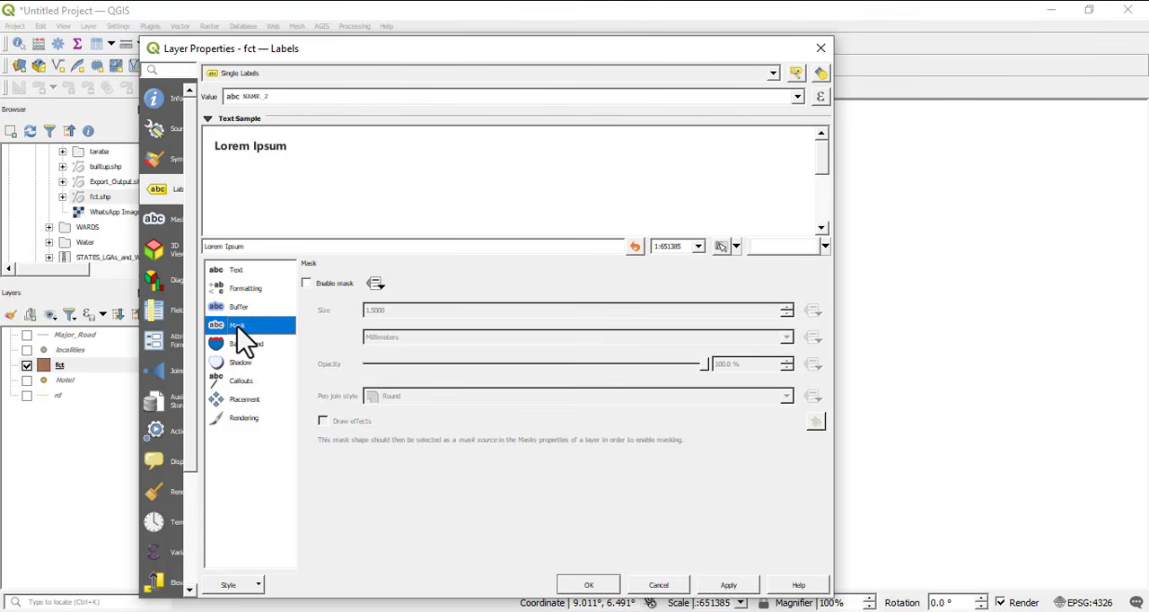
{"action": "left_click", "coordinate": [247, 346]}
{"action": "left_click", "coordinate": [246, 363]}
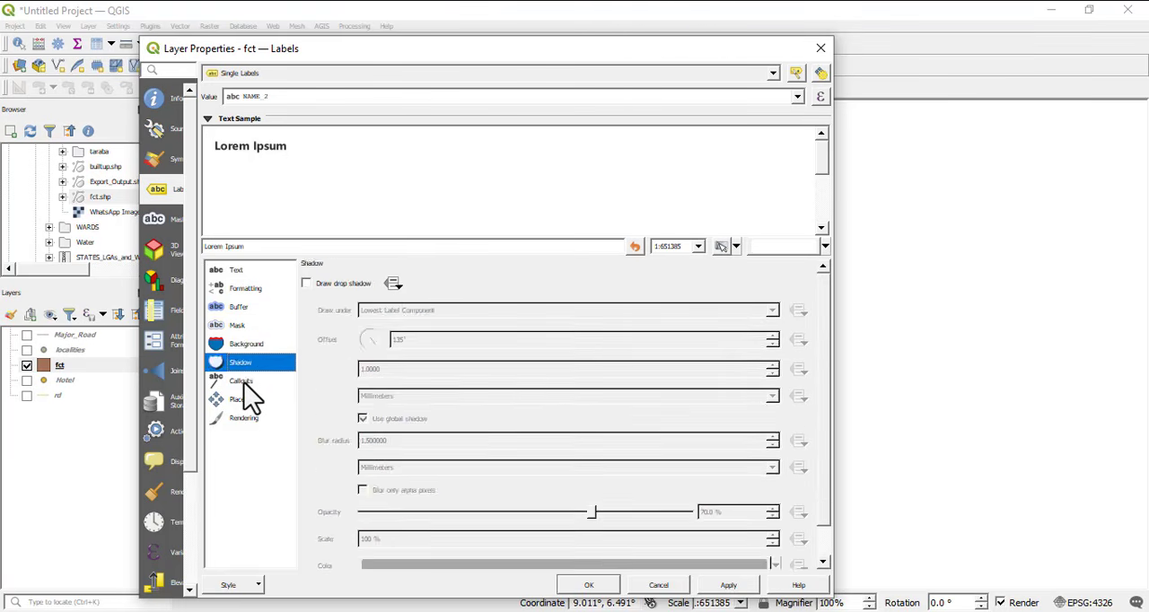
{"action": "left_click", "coordinate": [244, 383]}
{"action": "left_click", "coordinate": [246, 401]}
{"action": "left_click", "coordinate": [248, 419]}
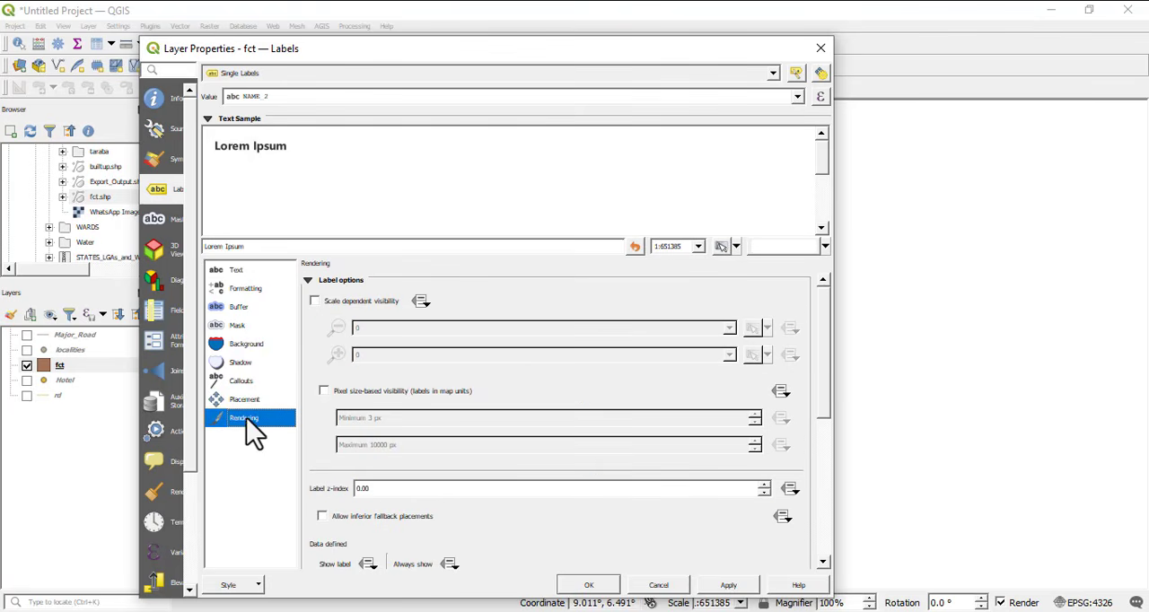
{"action": "left_click", "coordinate": [821, 47]}
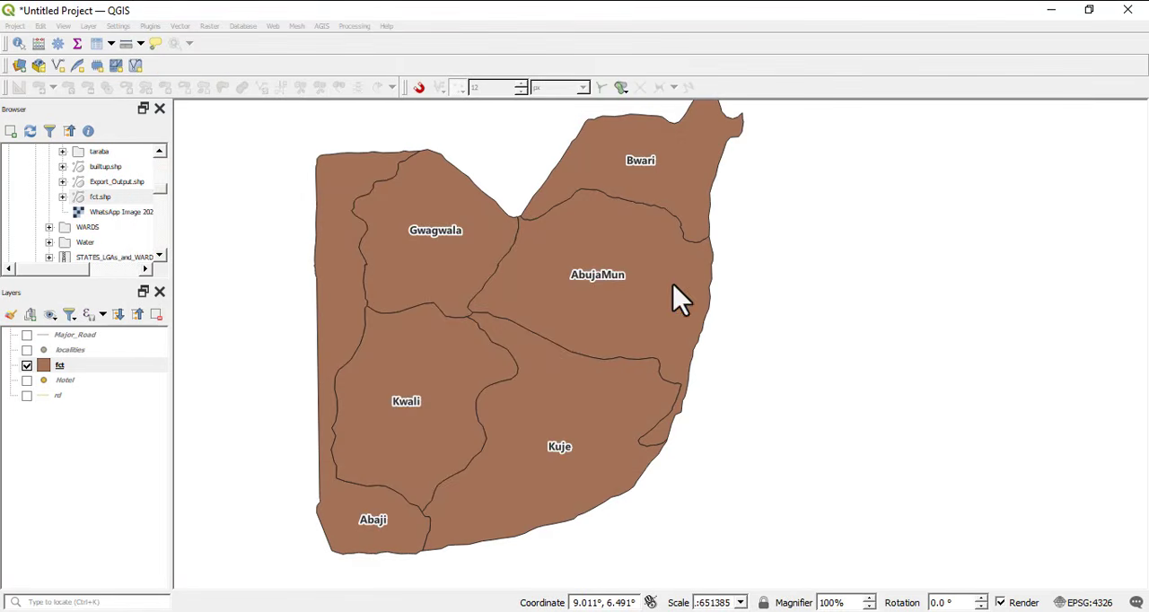